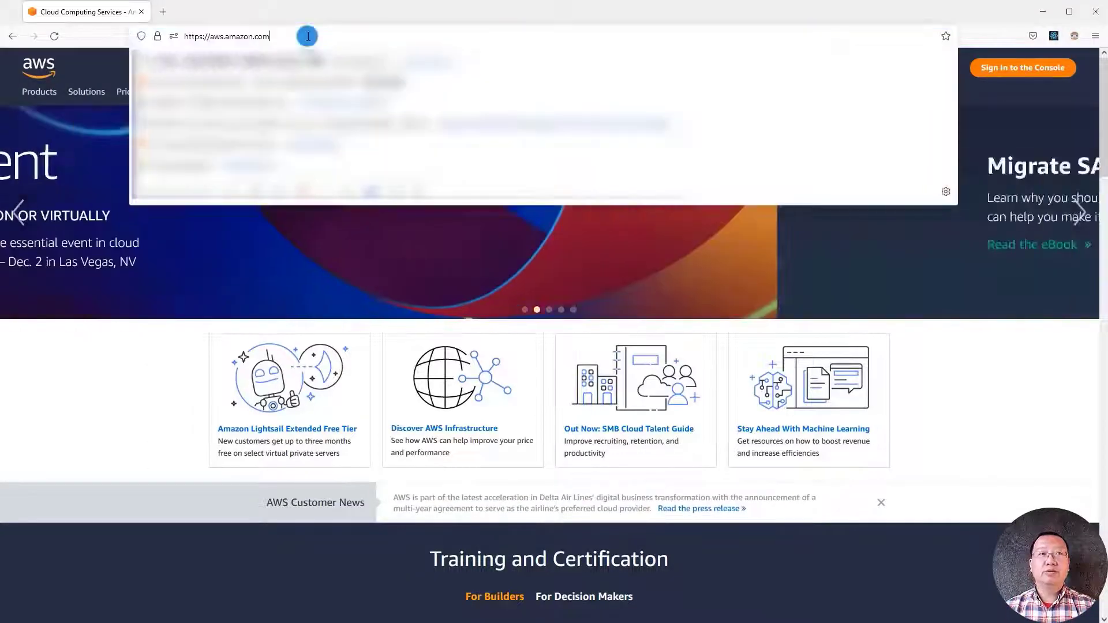
- Dismiss the address suggestions and enter the saved root user email
click(216, 39)
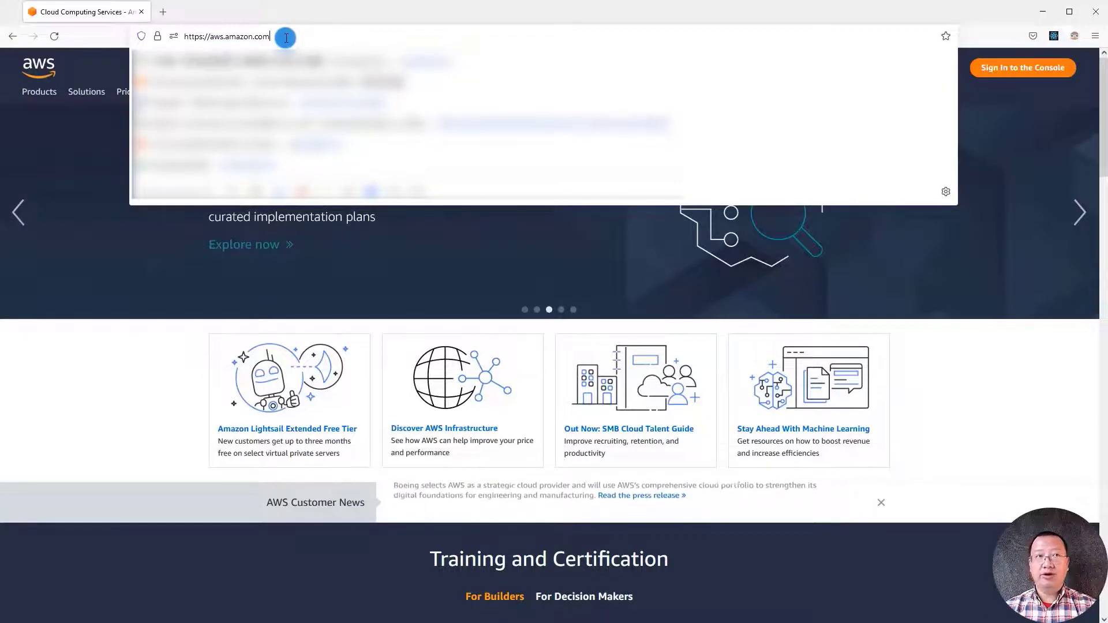
click(1050, 76)
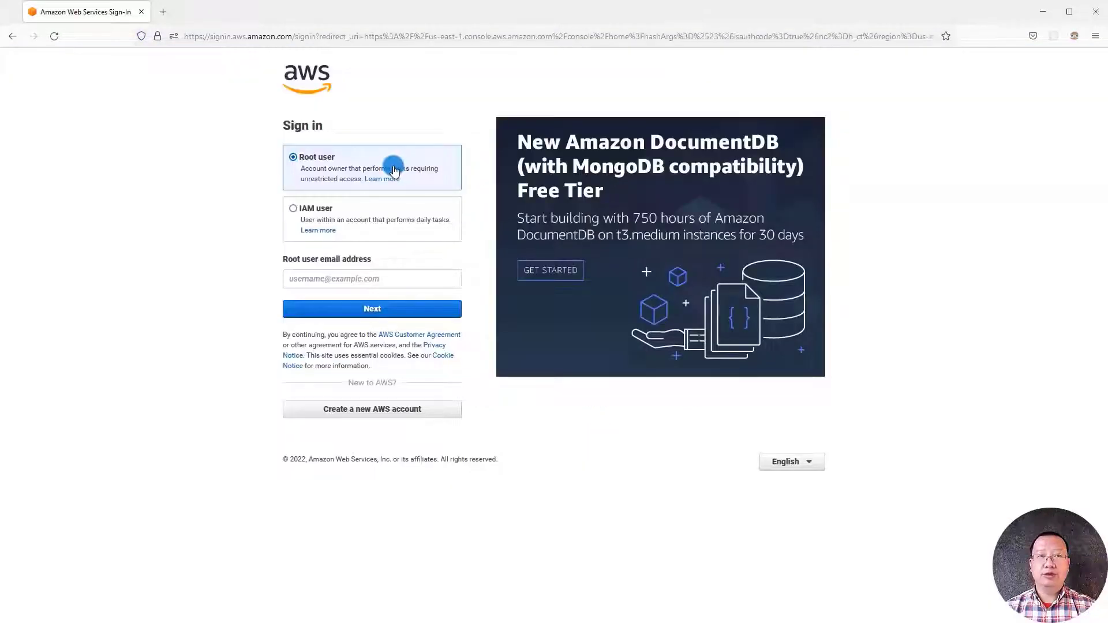
click(358, 276)
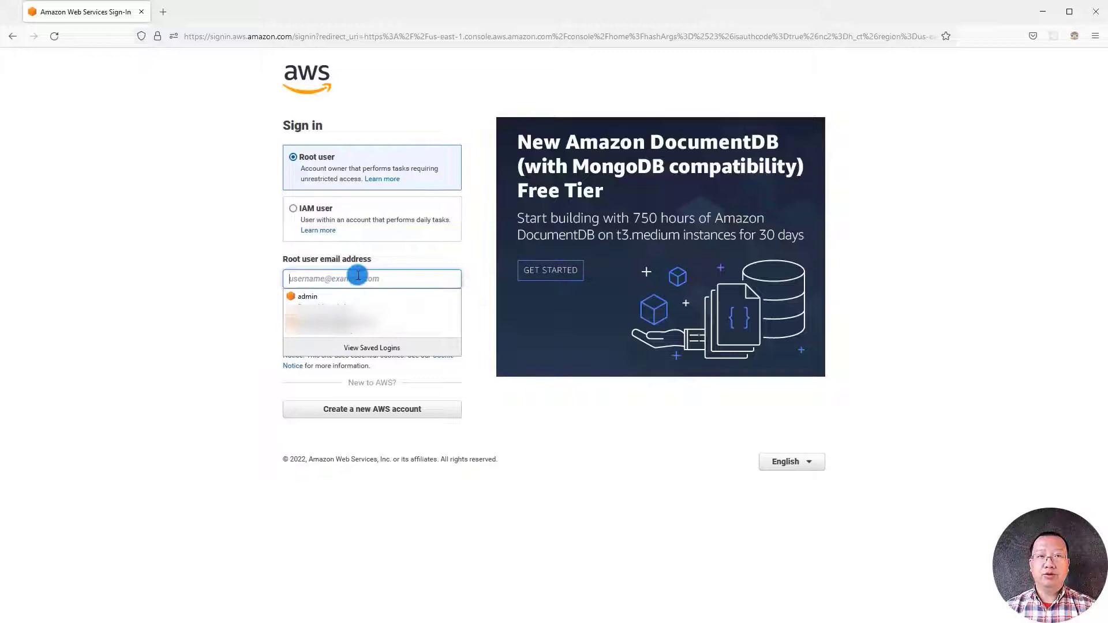
click(361, 325)
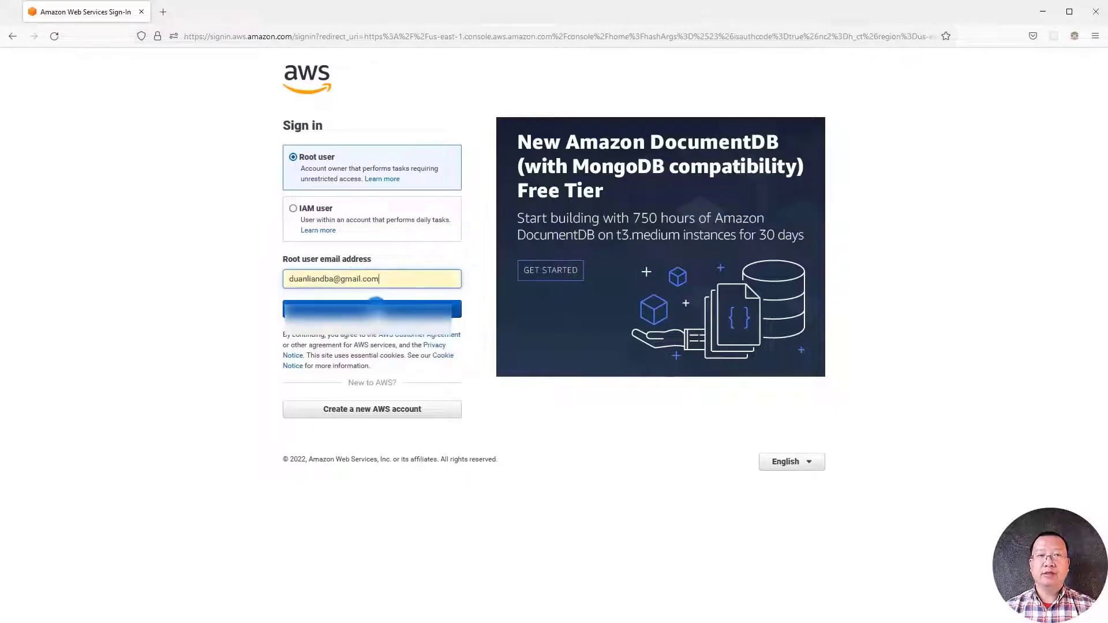
click(372, 308)
- Finish the root sign-in and open Account settings from the account menu
click(366, 193)
click(402, 224)
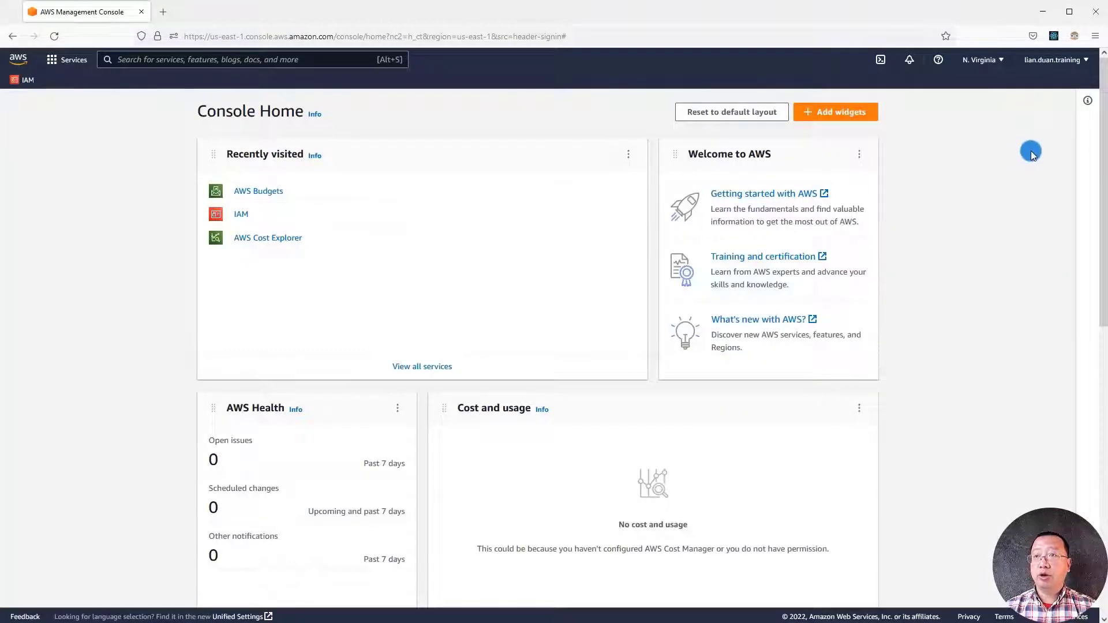
click(1054, 61)
click(944, 121)
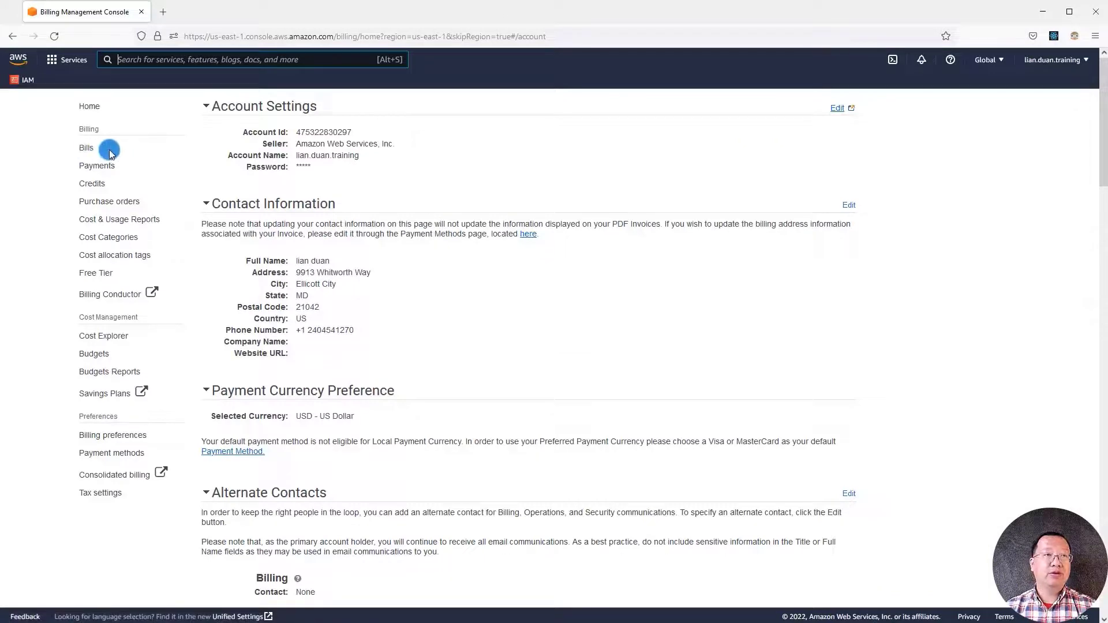
click(110, 154)
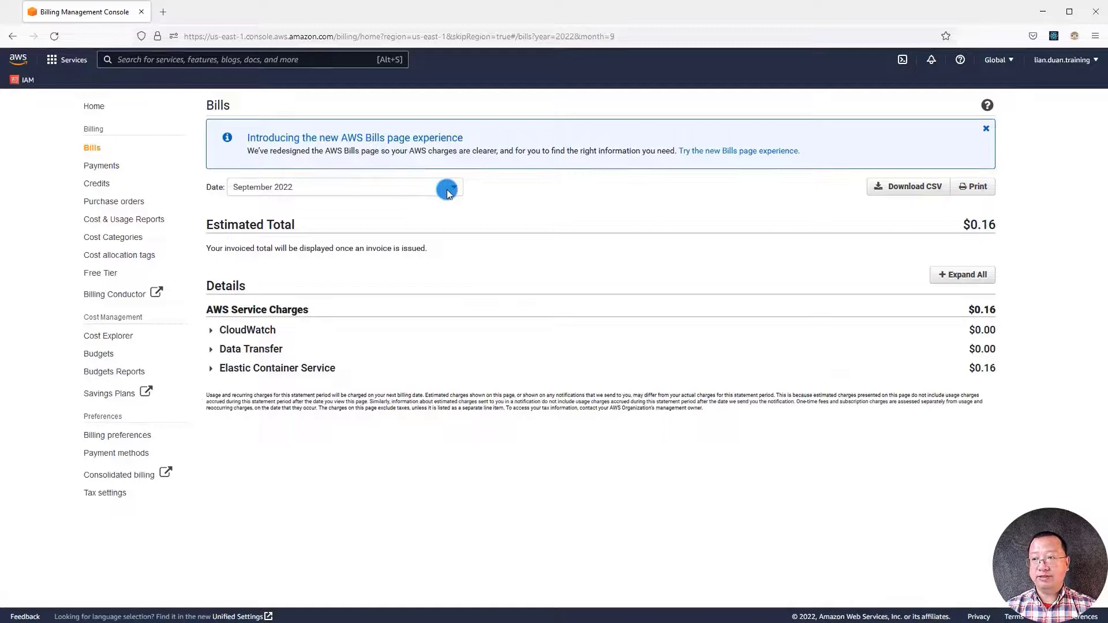
click(449, 192)
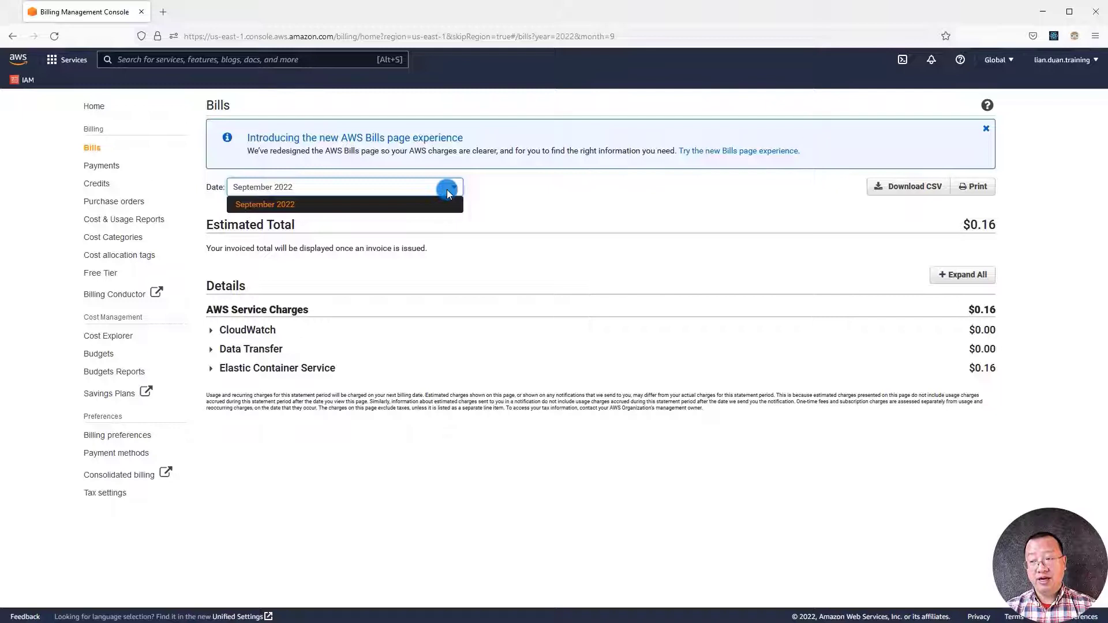
click(448, 193)
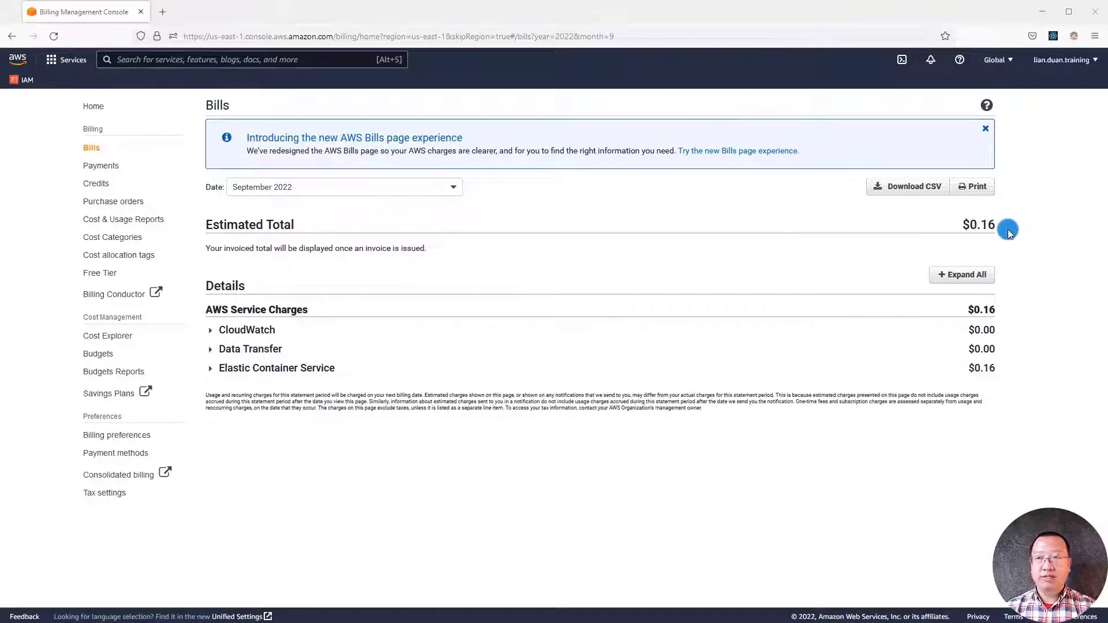